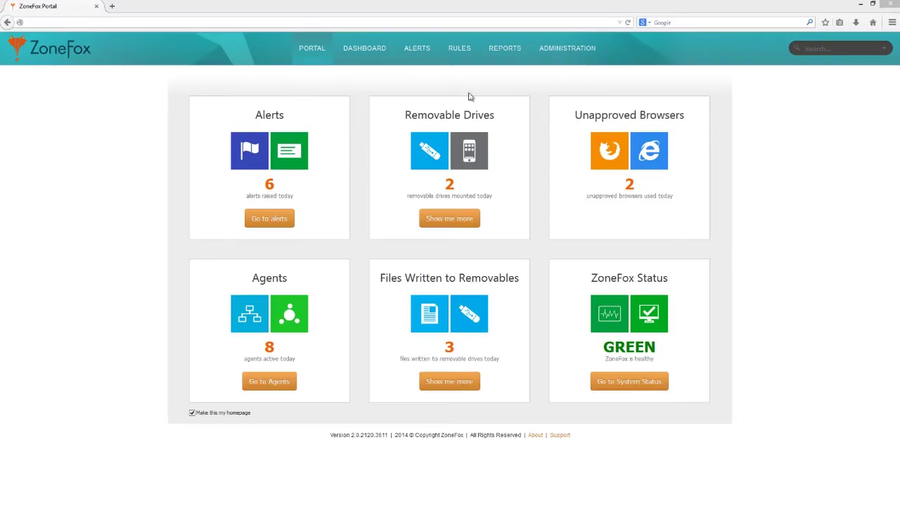
From the alerts overview, search for the zf-test leaver's account by name and list that user's activity events.
{"action": "left_click", "coordinate": [418, 51]}
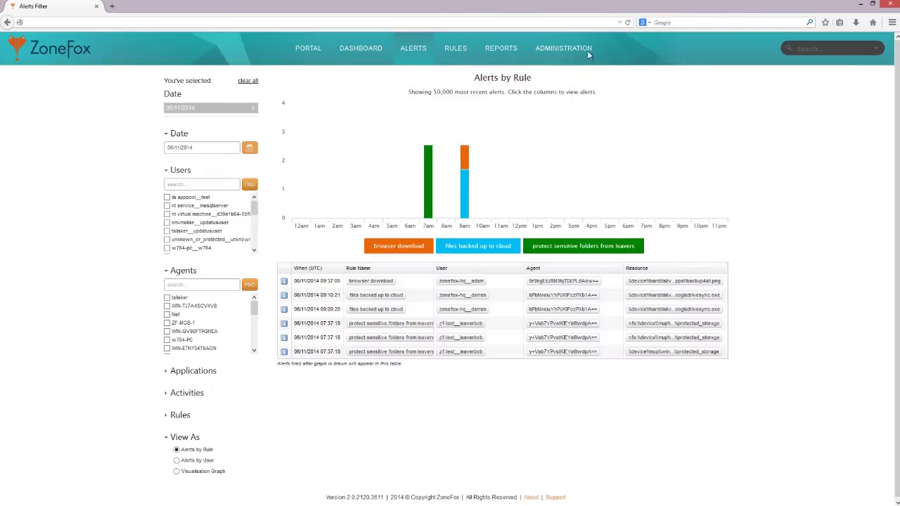
{"action": "left_click", "coordinate": [807, 47]}
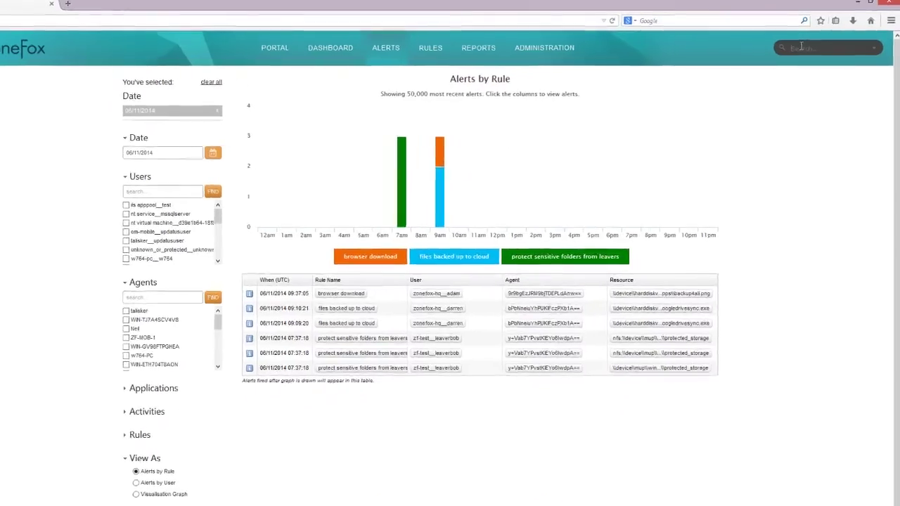
{"action": "type", "text": "bob"}
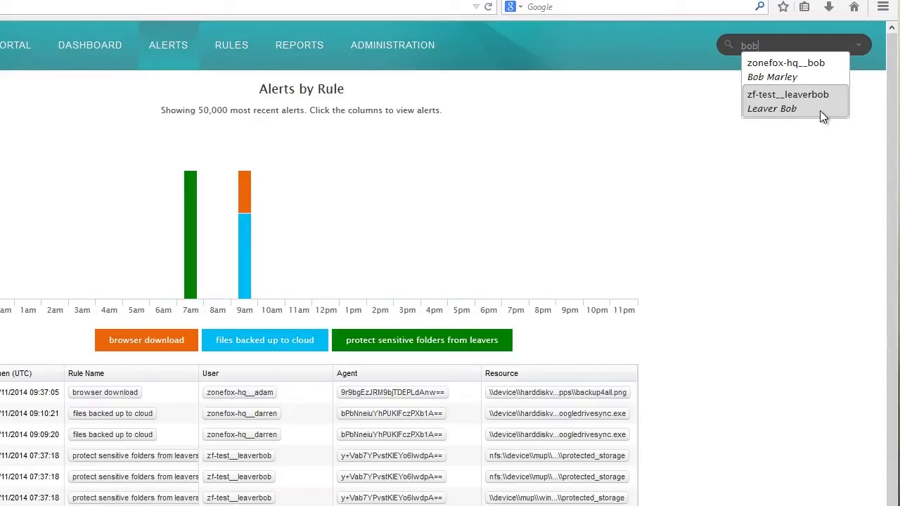
{"action": "left_click", "coordinate": [820, 112]}
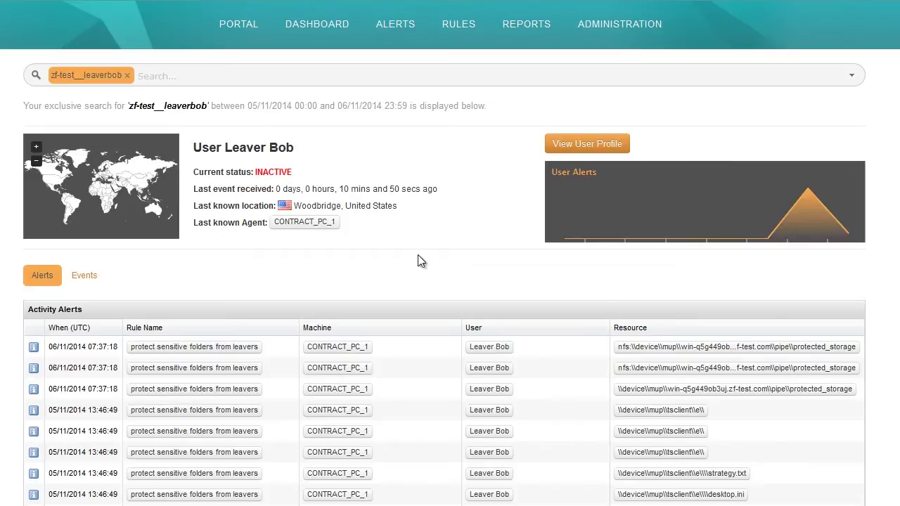
{"action": "left_click", "coordinate": [94, 280]}
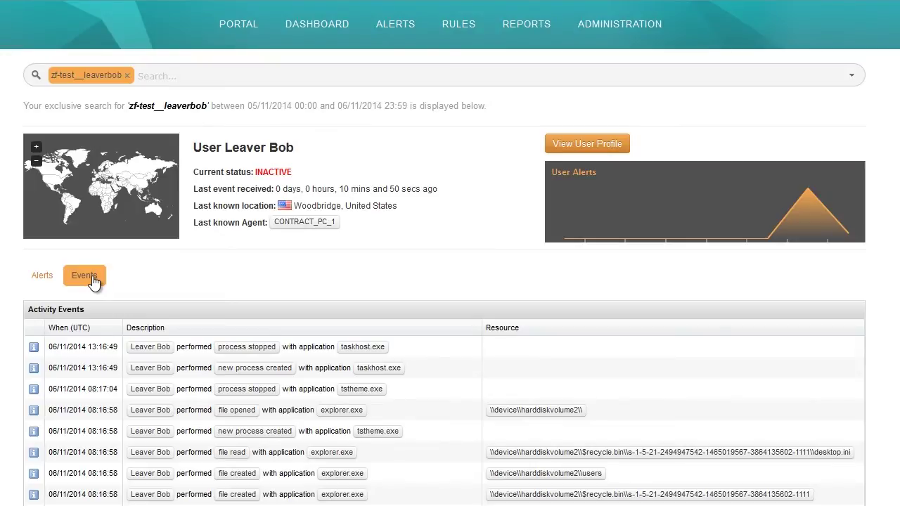
Open the leaver's user profile and zoom in on the visited location on the world map.
{"action": "left_click", "coordinate": [624, 153]}
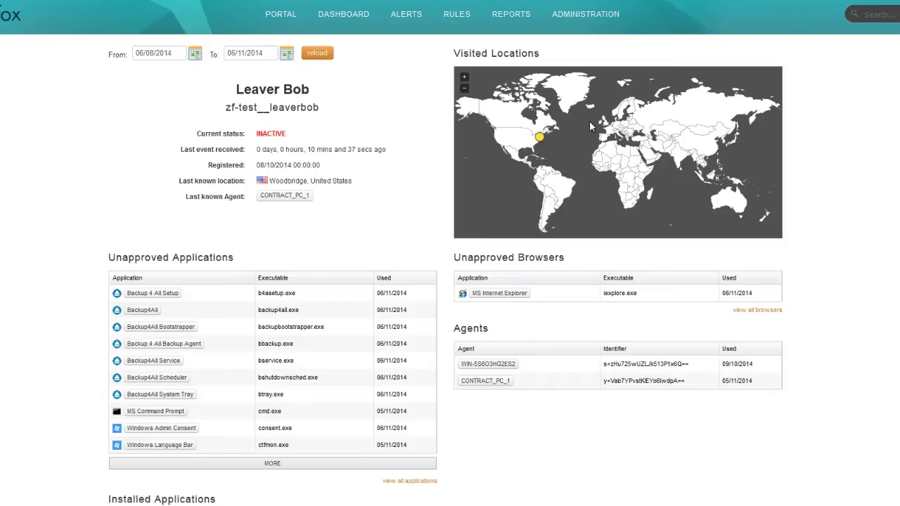
{"action": "left_click", "coordinate": [464, 77]}
{"action": "left_click", "coordinate": [464, 78]}
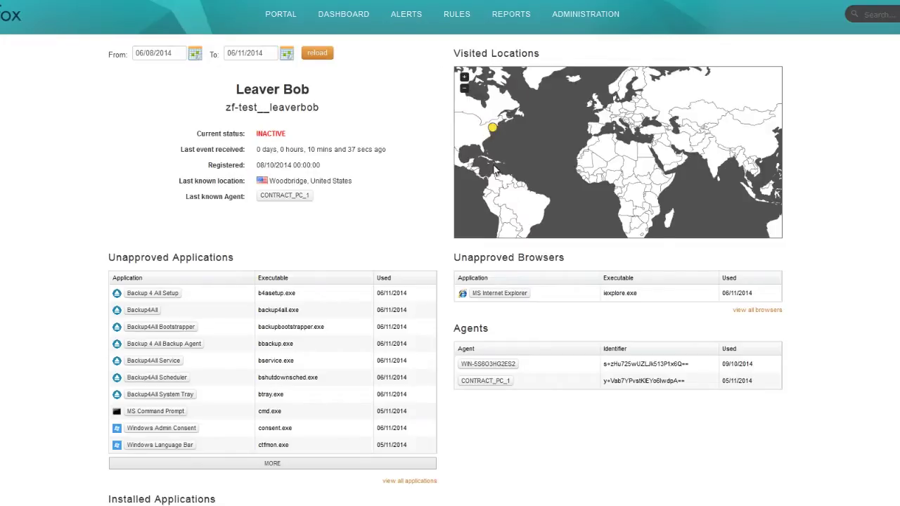
{"action": "left_click", "coordinate": [464, 78]}
{"action": "mouse_move", "coordinate": [549, 110]}
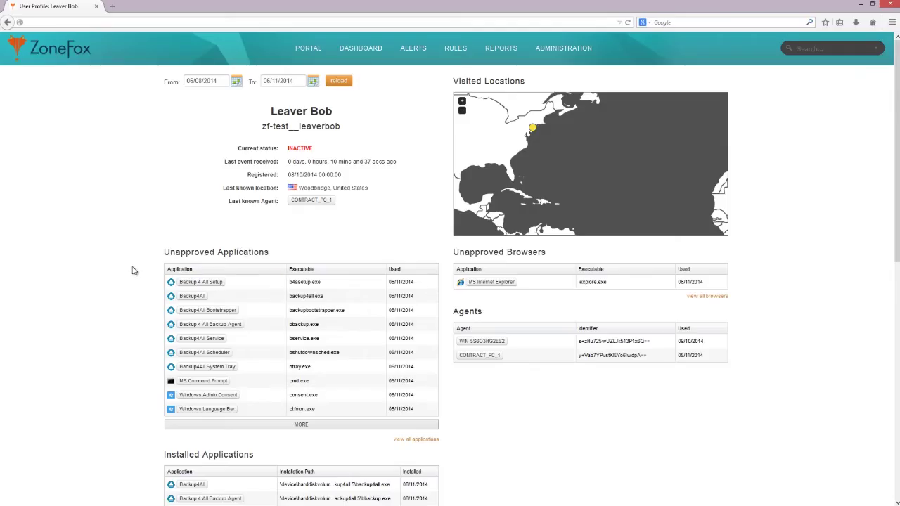
Check which actions are available for Backup4All in the profile's list of unapproved applications.
{"action": "scroll", "coordinate": [137, 265], "scroll_direction": "down", "scroll_amount": 5}
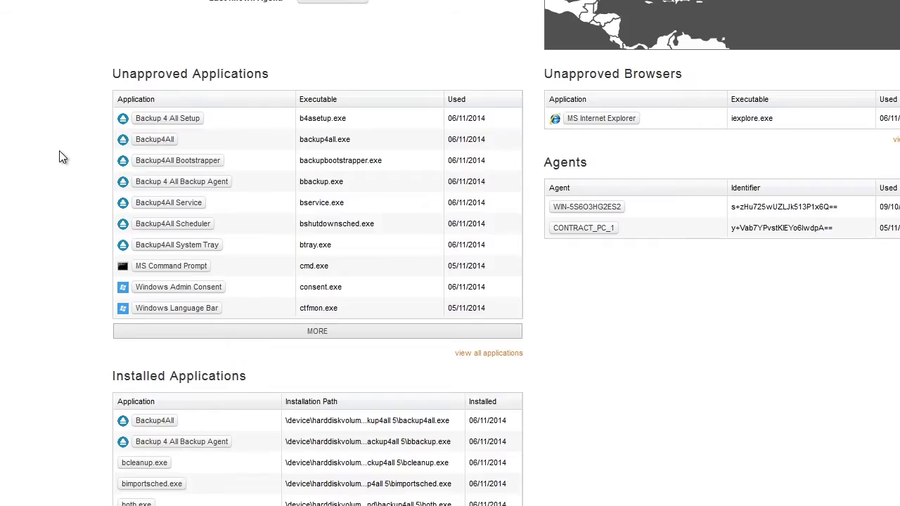
{"action": "left_click", "coordinate": [158, 141]}
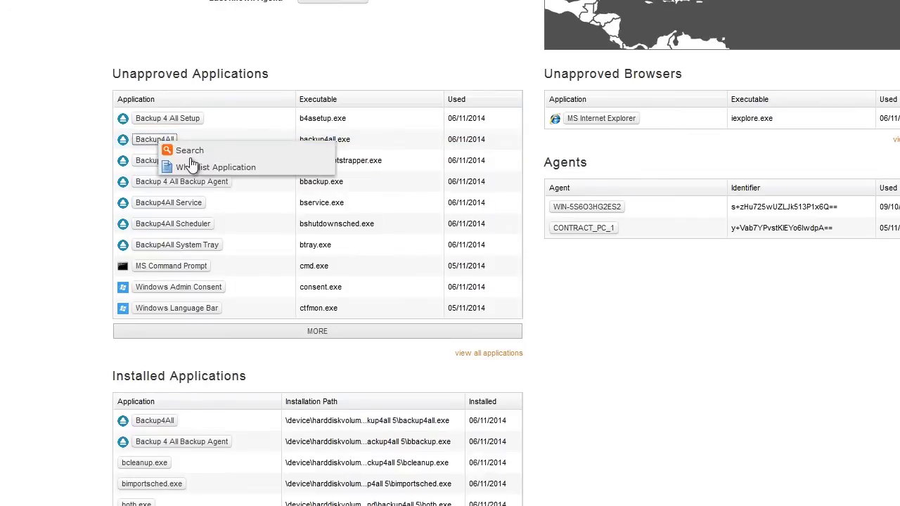
{"action": "left_click", "coordinate": [310, 167]}
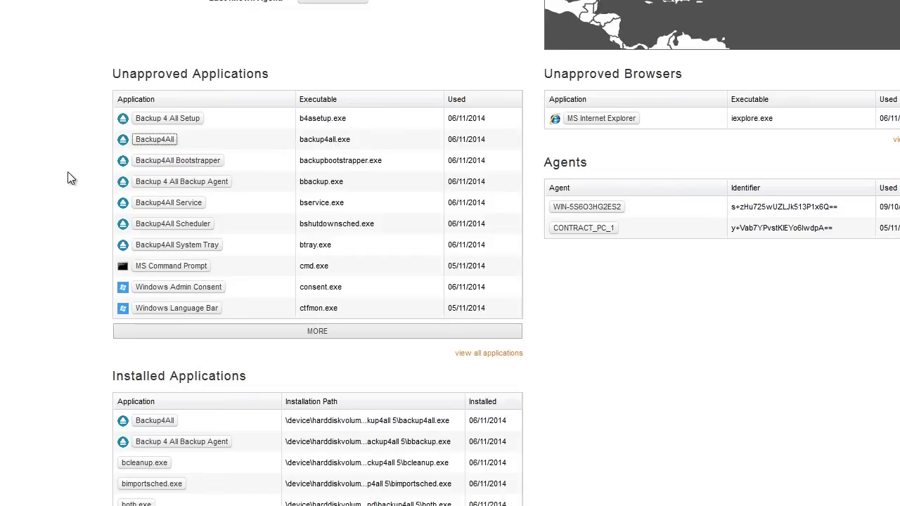
Search for Backup4All from the profile's installed applications and review the activity events of backup4all.exe.
{"action": "scroll", "coordinate": [67, 179], "scroll_direction": "down", "scroll_amount": 3}
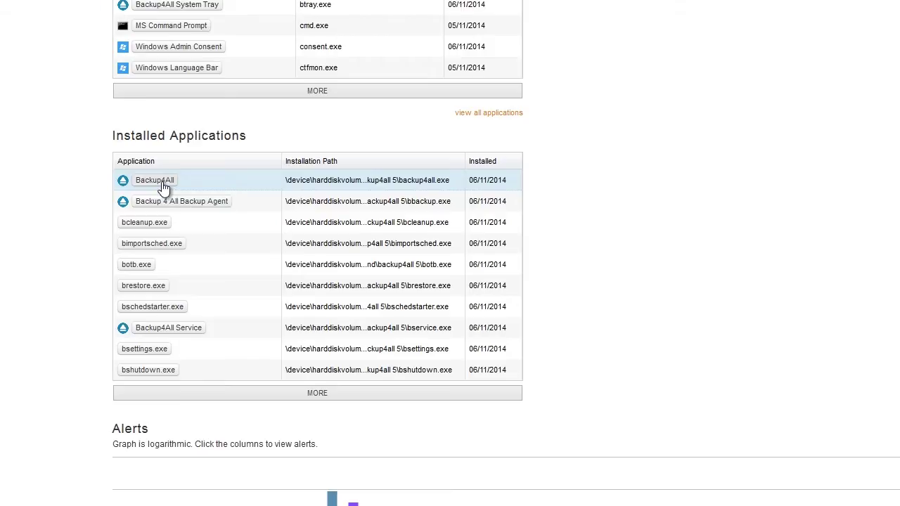
{"action": "left_click", "coordinate": [162, 182]}
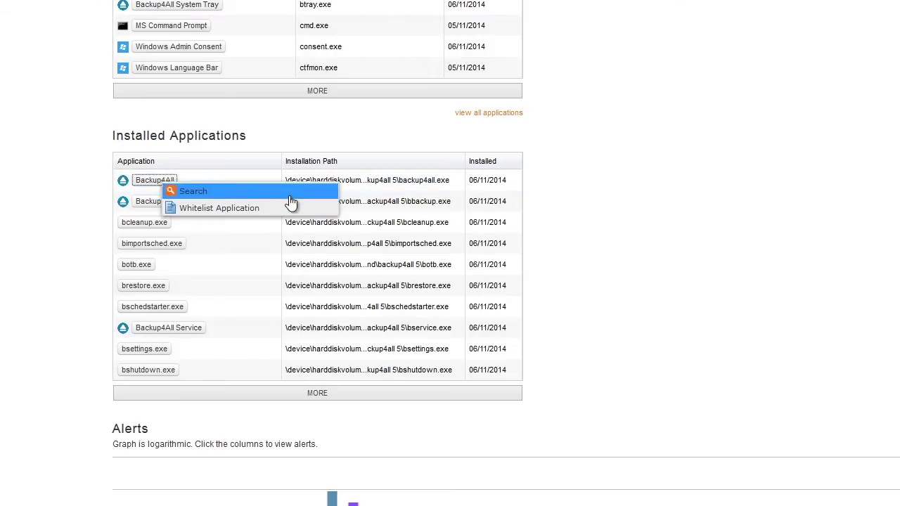
{"action": "left_click", "coordinate": [286, 190]}
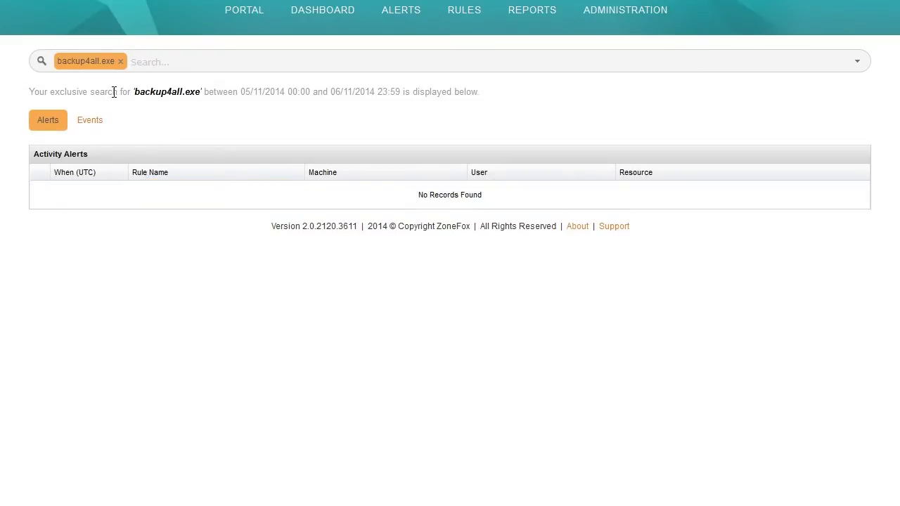
{"action": "left_click", "coordinate": [90, 129]}
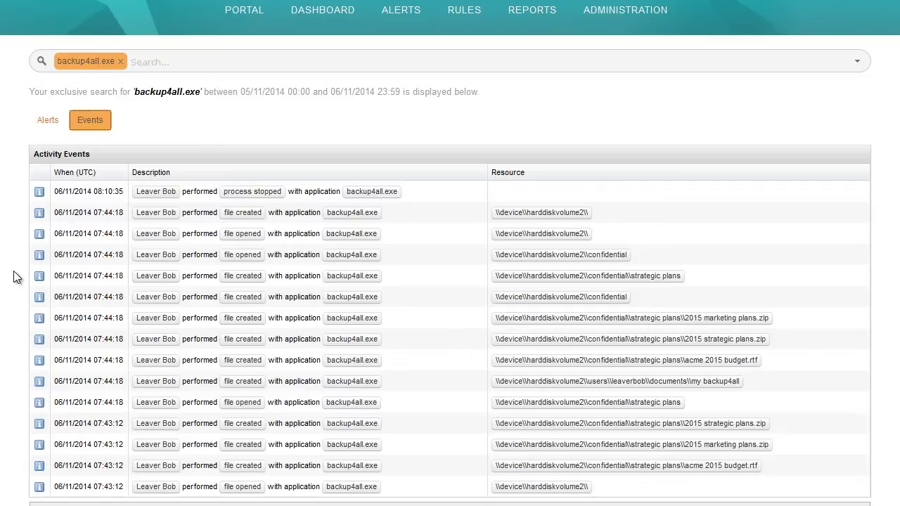
{"action": "scroll", "coordinate": [311, 452], "scroll_direction": "down", "scroll_amount": 3}
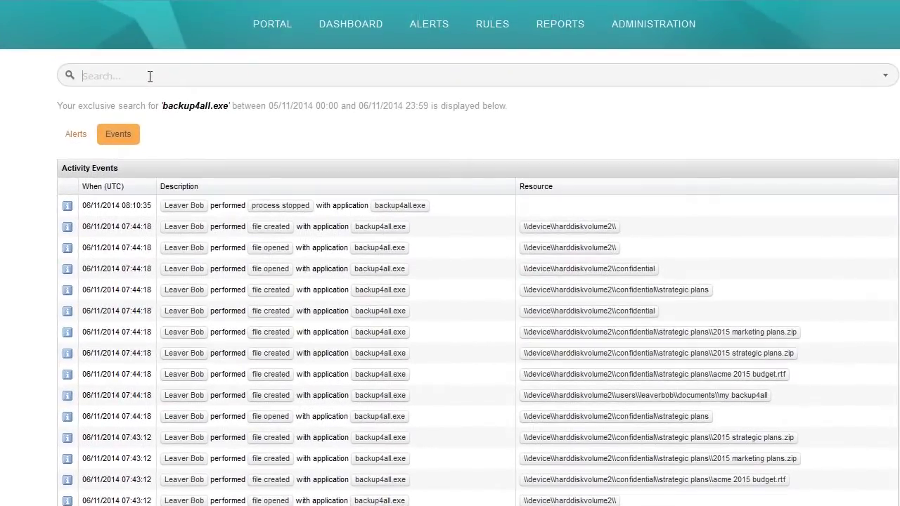
Replace the search term with "2015 marketing" and review the matching activity events.
{"action": "type", "text": "2015 ma"}
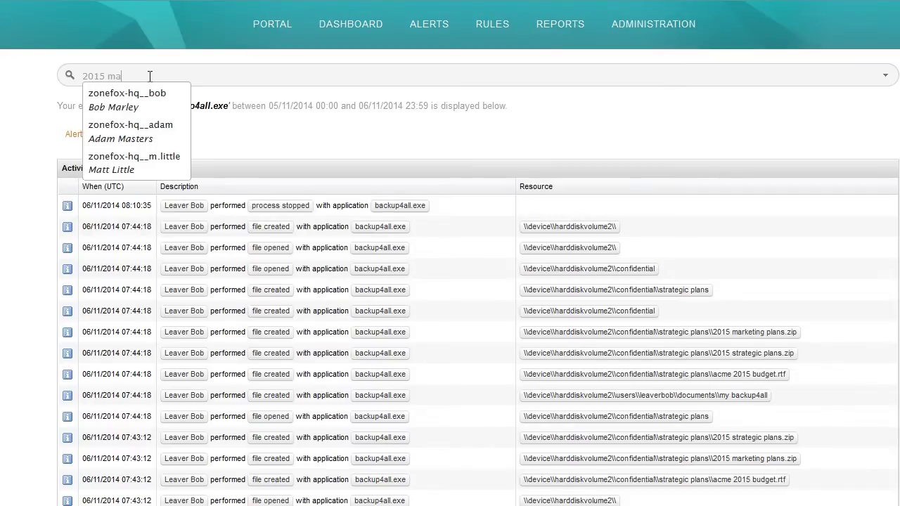
{"action": "type", "text": "rketing"}
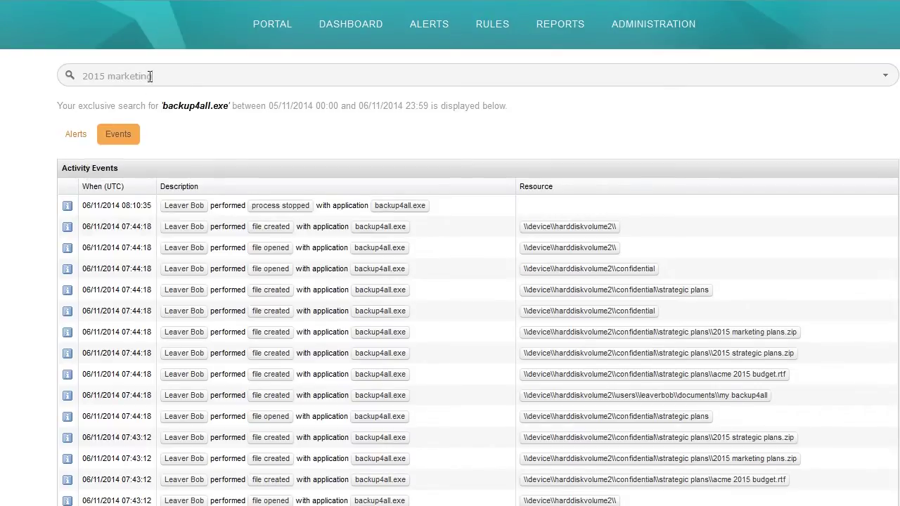
{"action": "key", "text": "Return"}
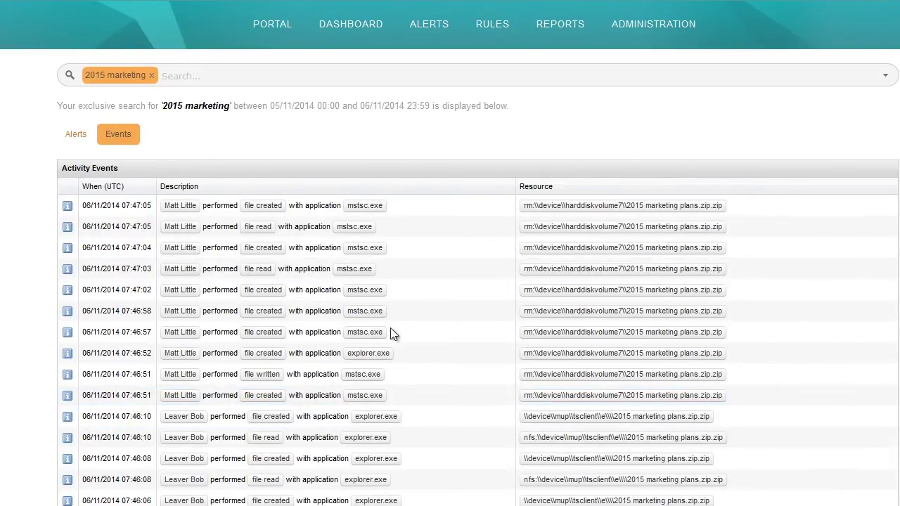
{"action": "scroll", "coordinate": [390, 328], "scroll_direction": "down", "scroll_amount": 2}
{"action": "scroll", "coordinate": [390, 327], "scroll_direction": "down", "scroll_amount": 1}
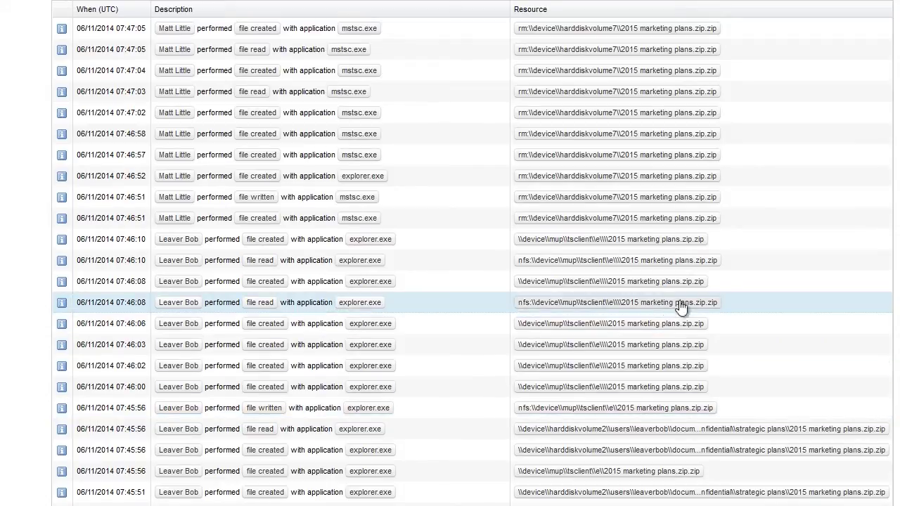
Start a new rule from the 07:46:08 file read event on "2015 marketing plans.zip.zip", keeping the default rule settings up to the summary.
{"action": "left_click", "coordinate": [62, 303]}
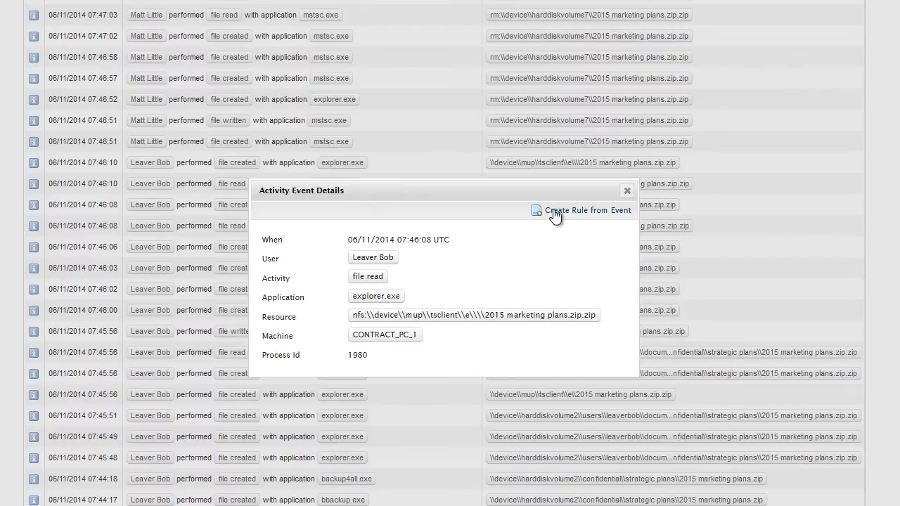
{"action": "left_click", "coordinate": [559, 211]}
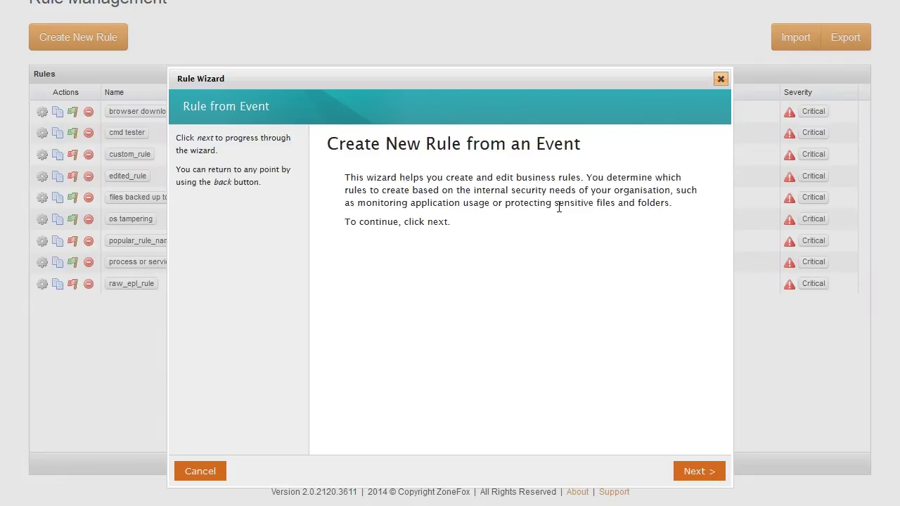
{"action": "left_click", "coordinate": [685, 475]}
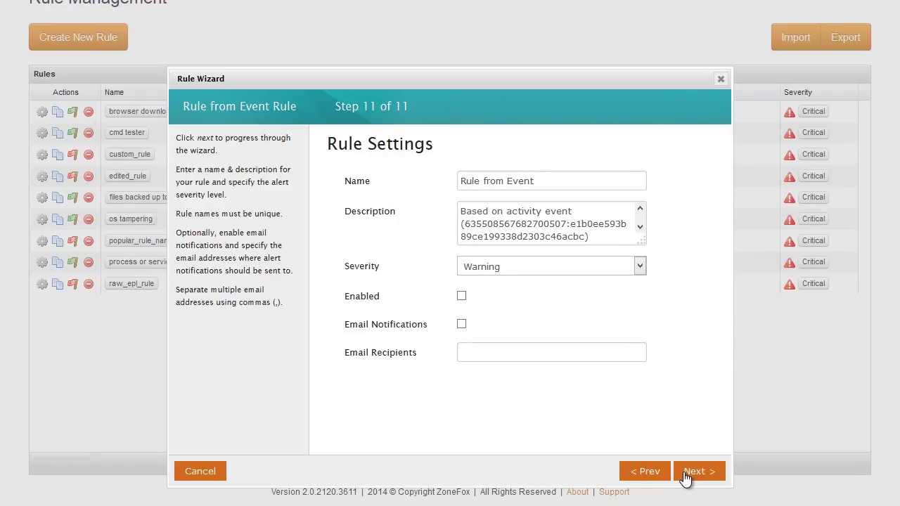
{"action": "left_click", "coordinate": [689, 472]}
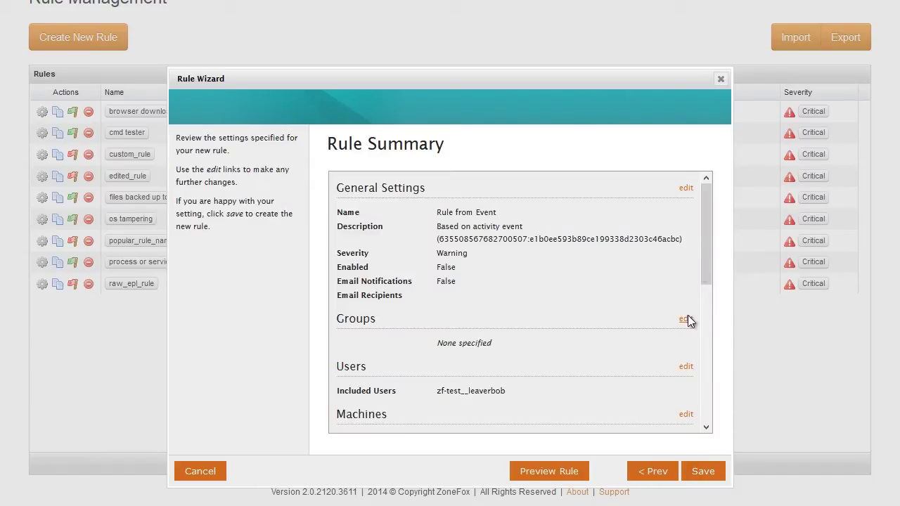
Remove the user filter from the new rule so it is not limited to specific users.
{"action": "left_click_drag", "start_coordinate": [706, 217], "coordinate": [723, 282]}
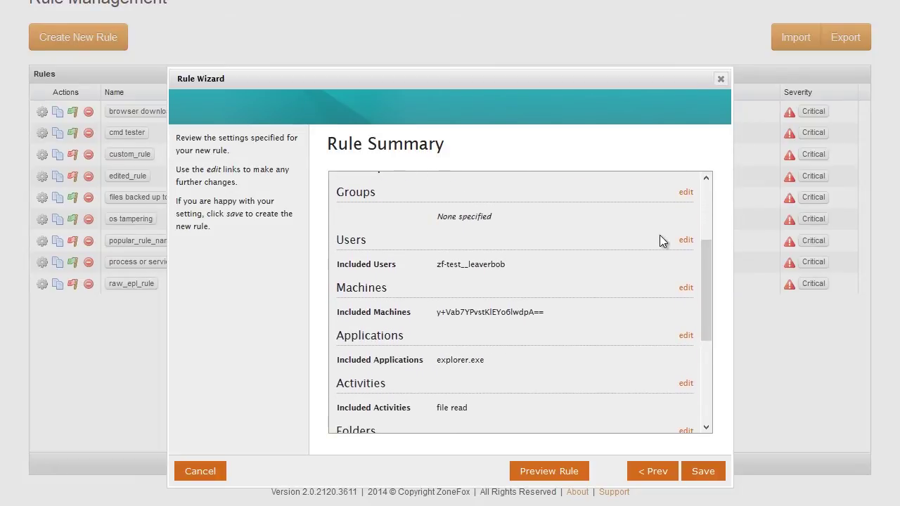
{"action": "left_click", "coordinate": [685, 239]}
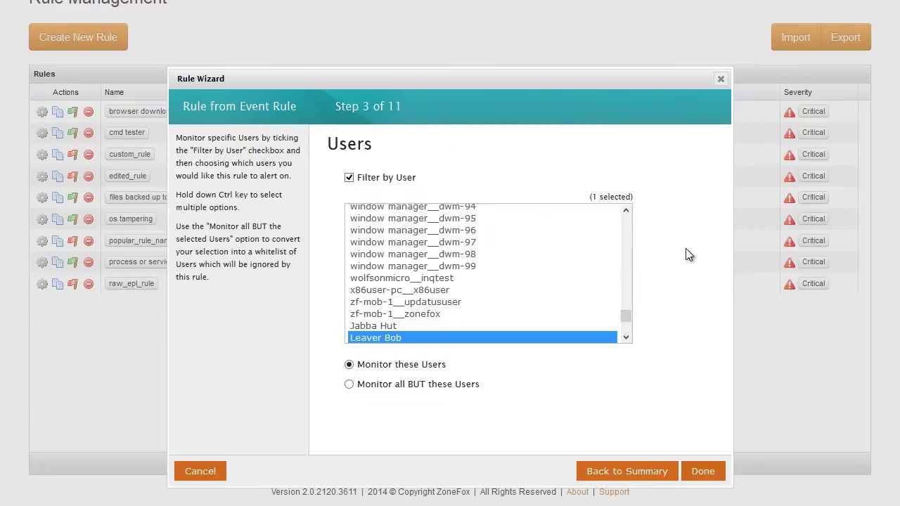
{"action": "left_click", "coordinate": [350, 179]}
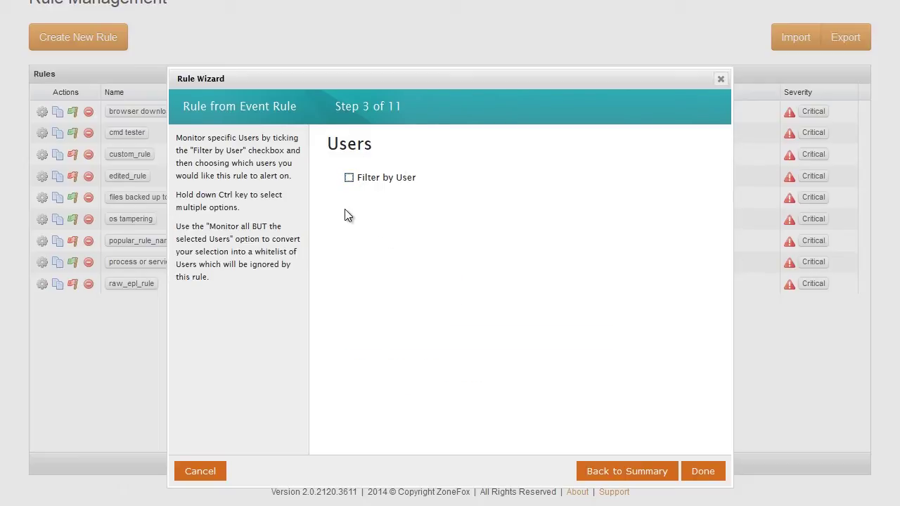
{"action": "left_click", "coordinate": [700, 474]}
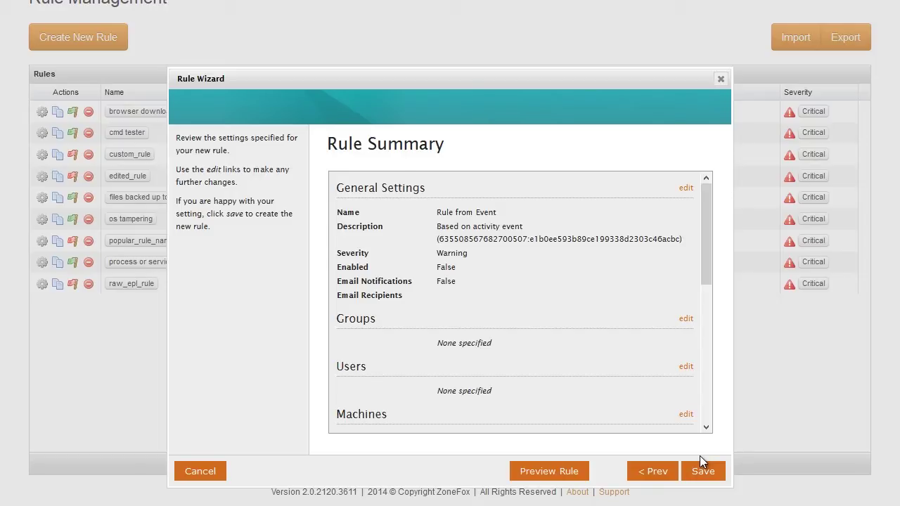
Filter the rule by user groups, monitoring all groups of users except "strategy".
{"action": "left_click", "coordinate": [686, 319]}
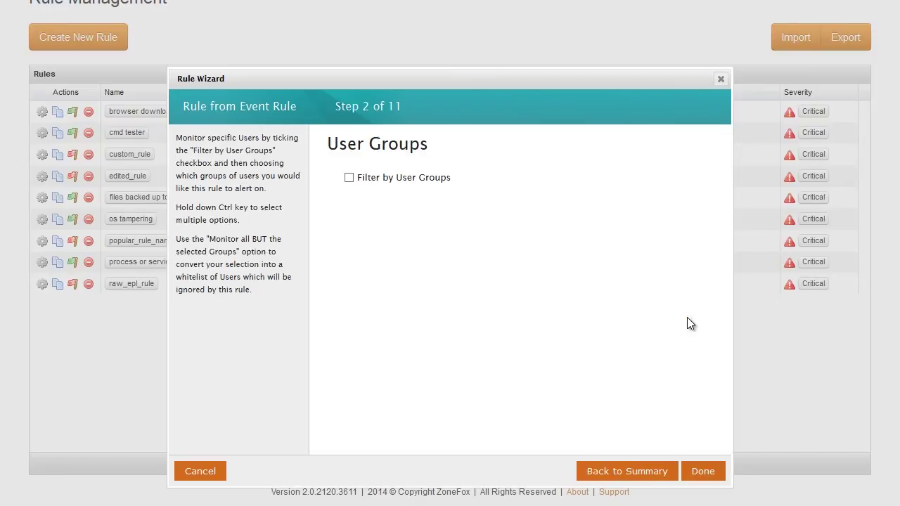
{"action": "left_click", "coordinate": [349, 177]}
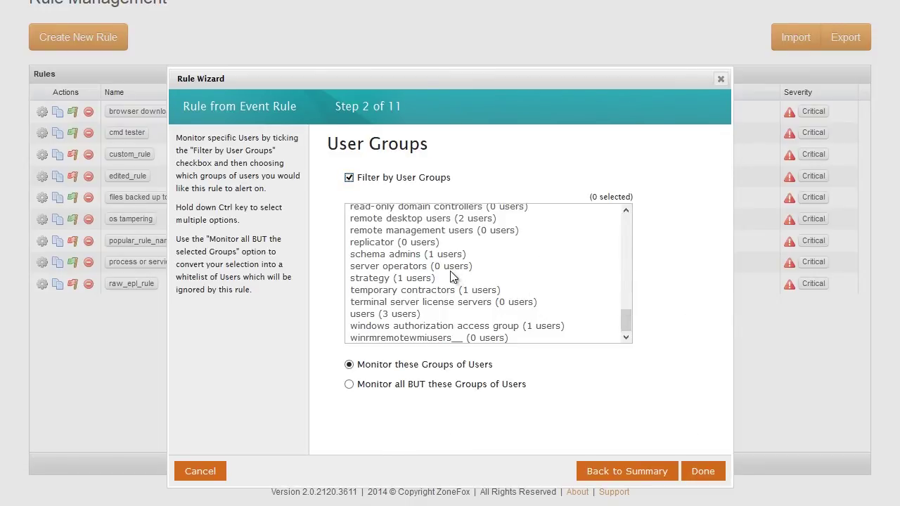
{"action": "scroll", "coordinate": [438, 267], "scroll_direction": "up", "scroll_amount": 3}
{"action": "scroll", "coordinate": [437, 272], "scroll_direction": "up", "scroll_amount": 2}
{"action": "scroll", "coordinate": [438, 272], "scroll_direction": "down", "scroll_amount": 6}
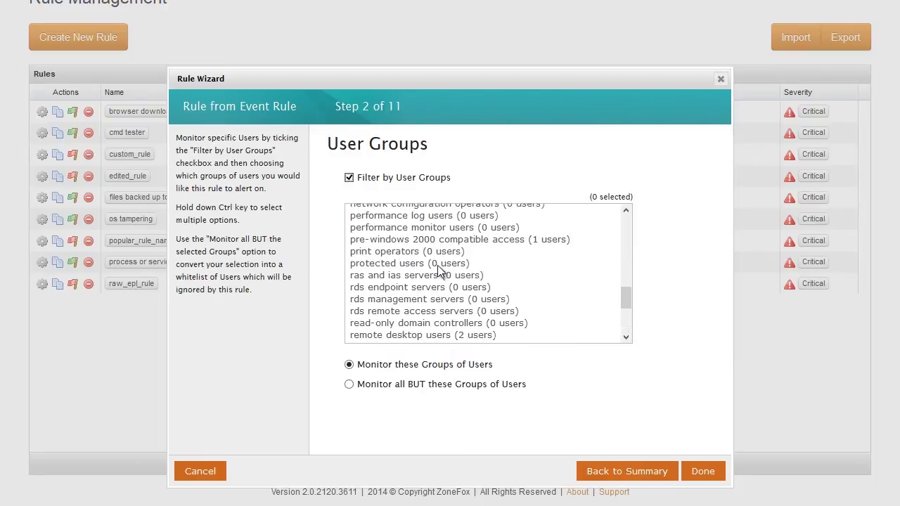
{"action": "scroll", "coordinate": [438, 272], "scroll_direction": "down", "scroll_amount": 2}
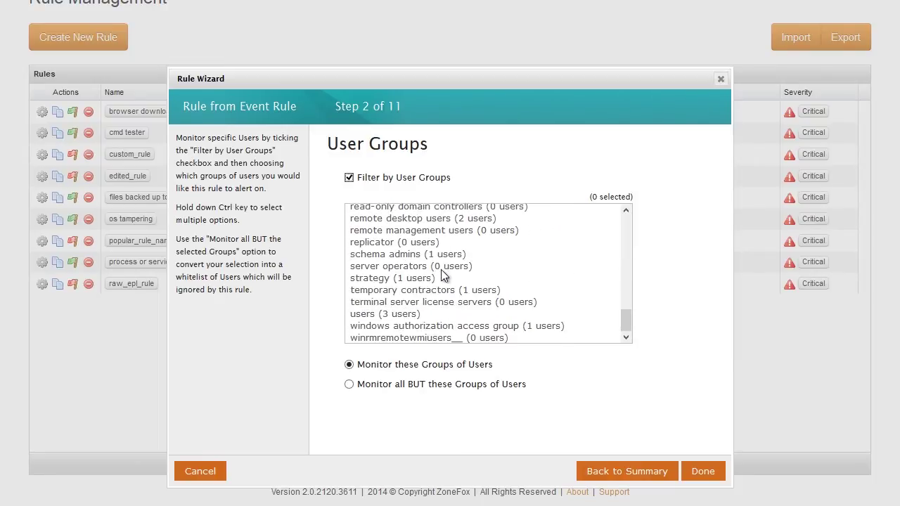
{"action": "left_click", "coordinate": [394, 279]}
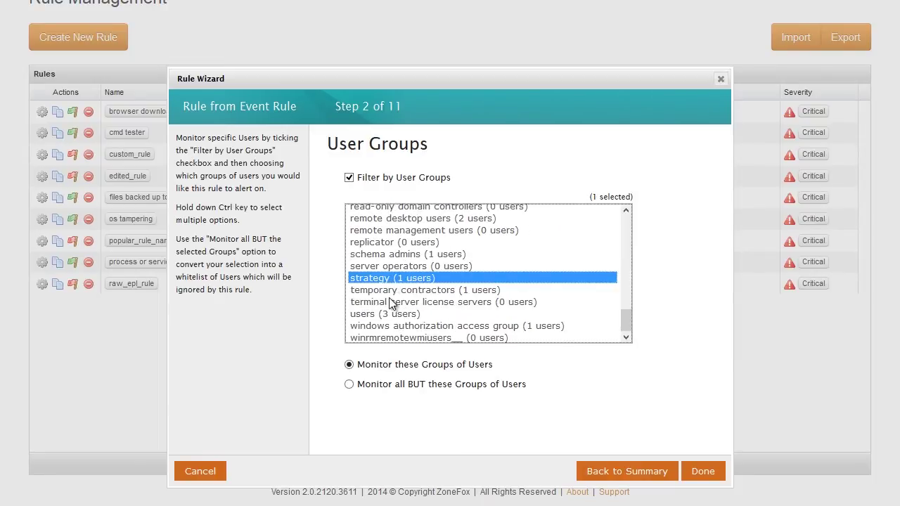
{"action": "left_click", "coordinate": [349, 385]}
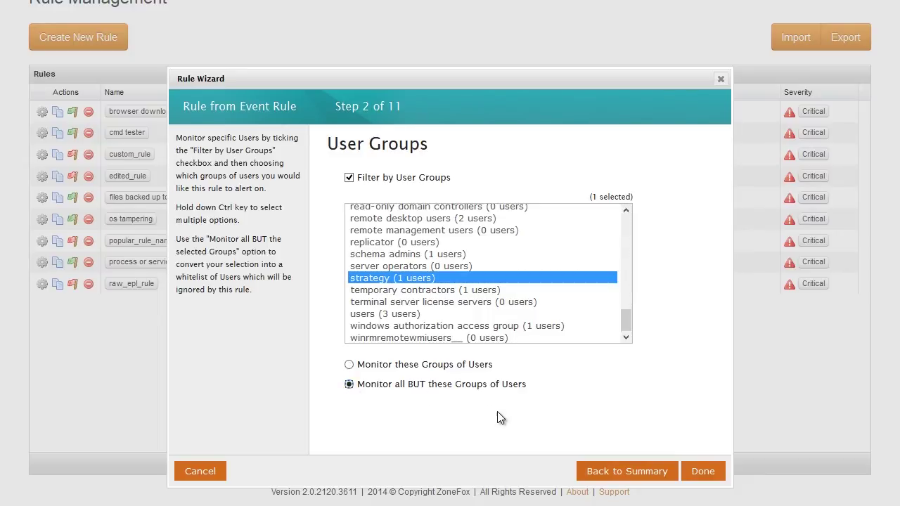
{"action": "left_click", "coordinate": [693, 473]}
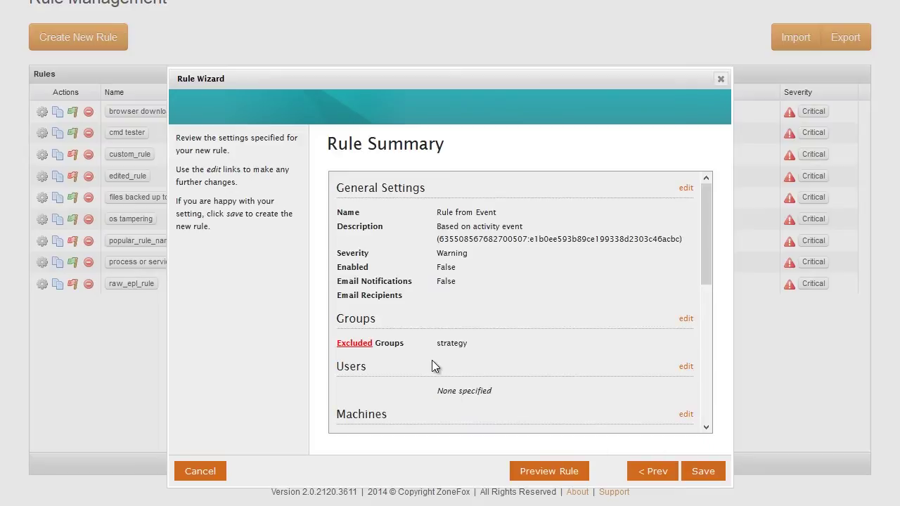